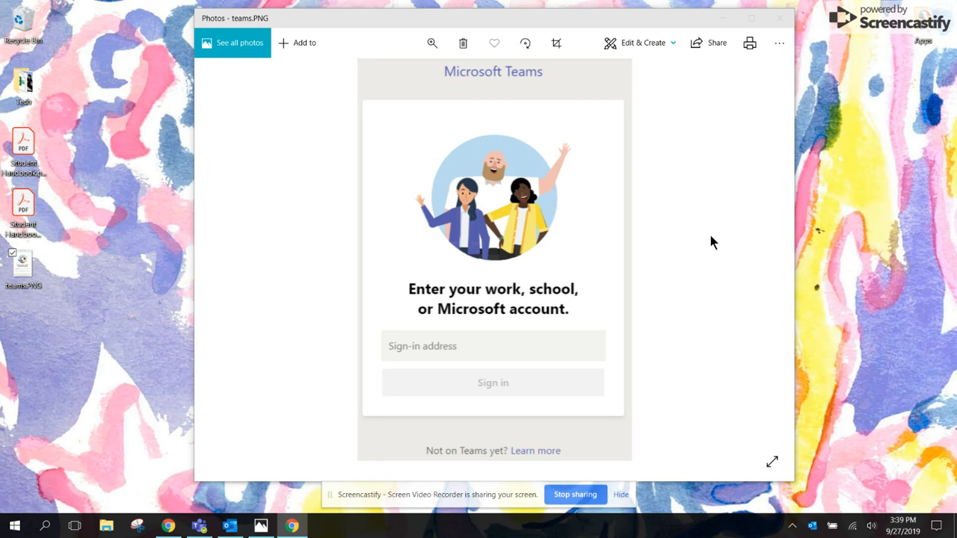
Close the teams.PNG image and open the Microsoft Teams desktop app.
click(782, 21)
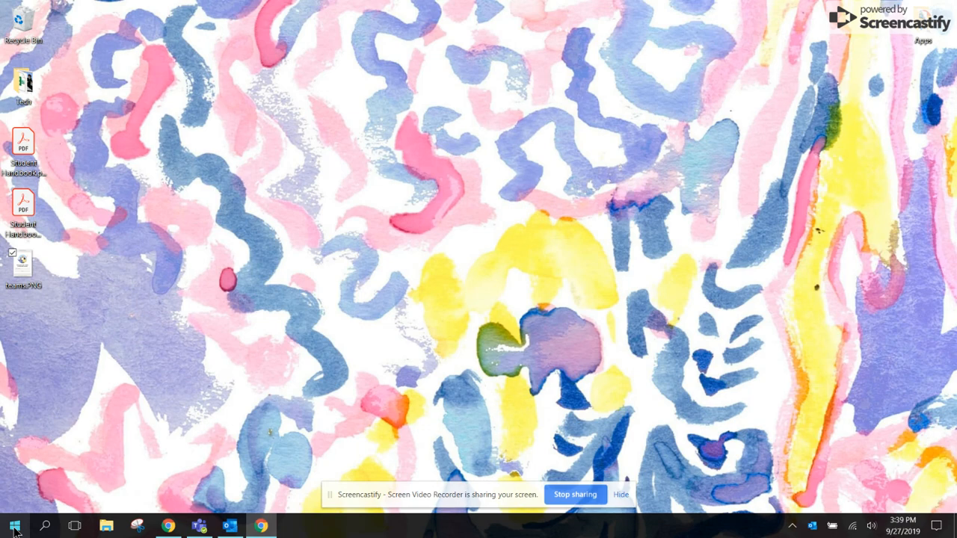
click(15, 527)
text(teams)
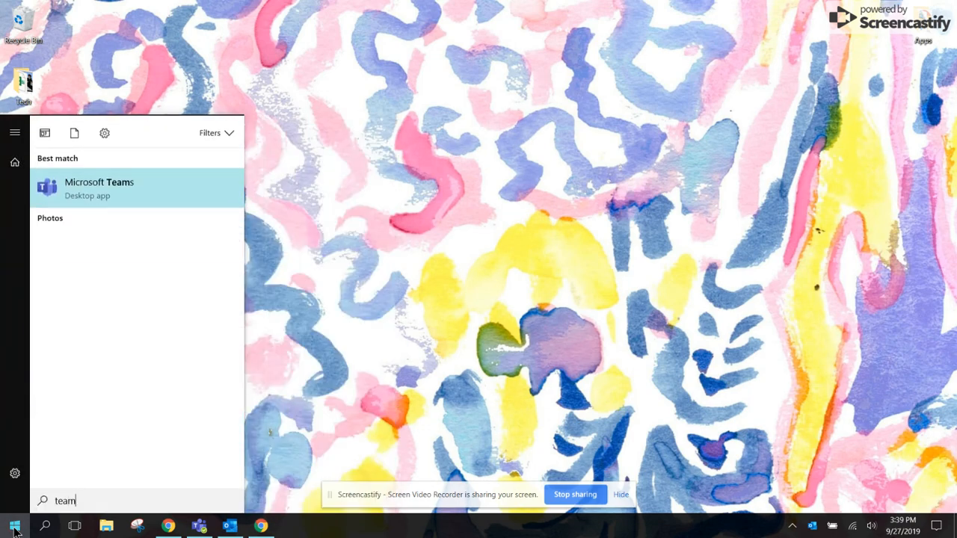
click(120, 194)
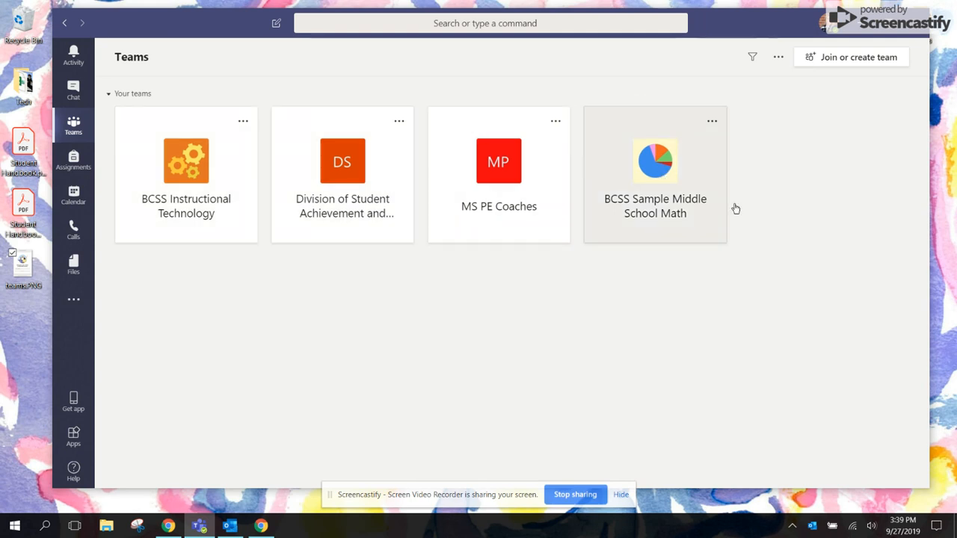
Start creating a Professional Learning Community (PLC) team and name it WHS Sample Math Team.
click(867, 63)
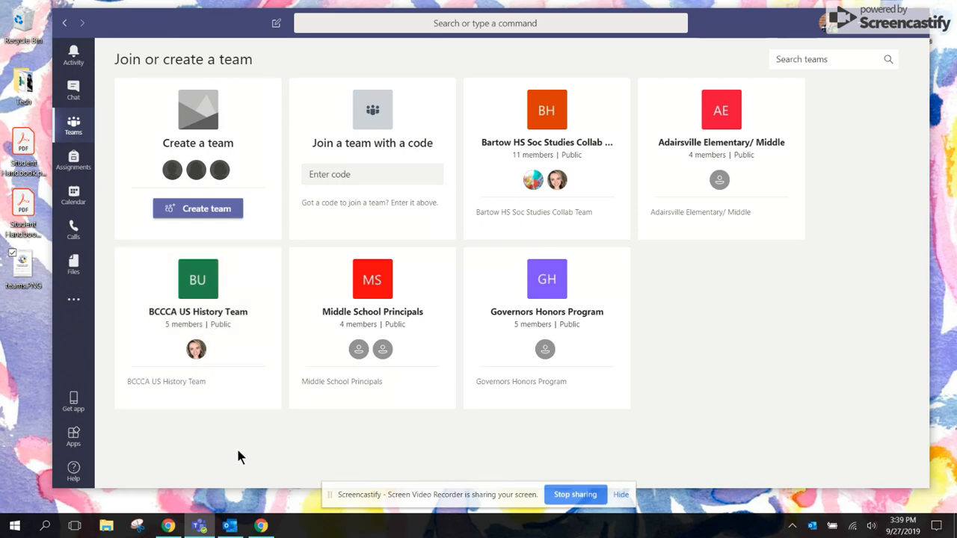
click(207, 212)
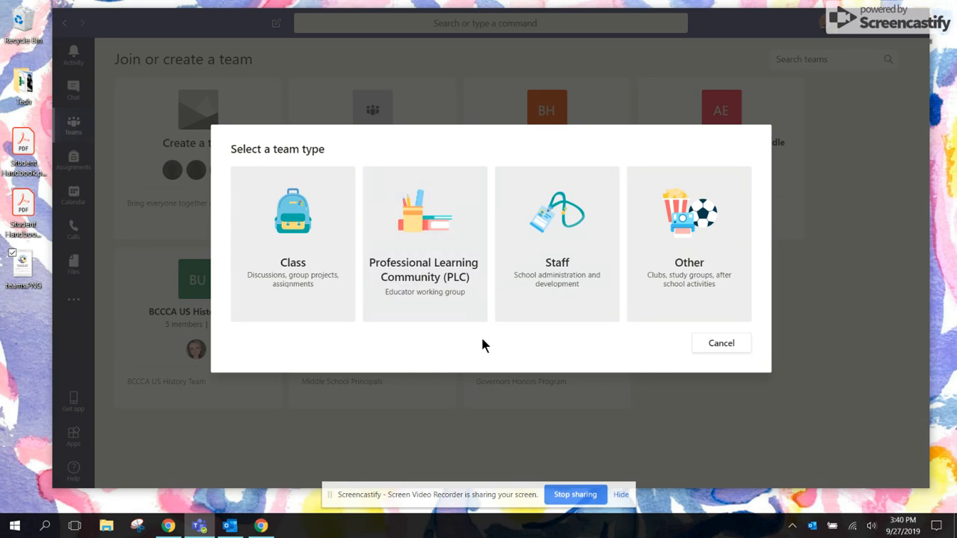
click(436, 241)
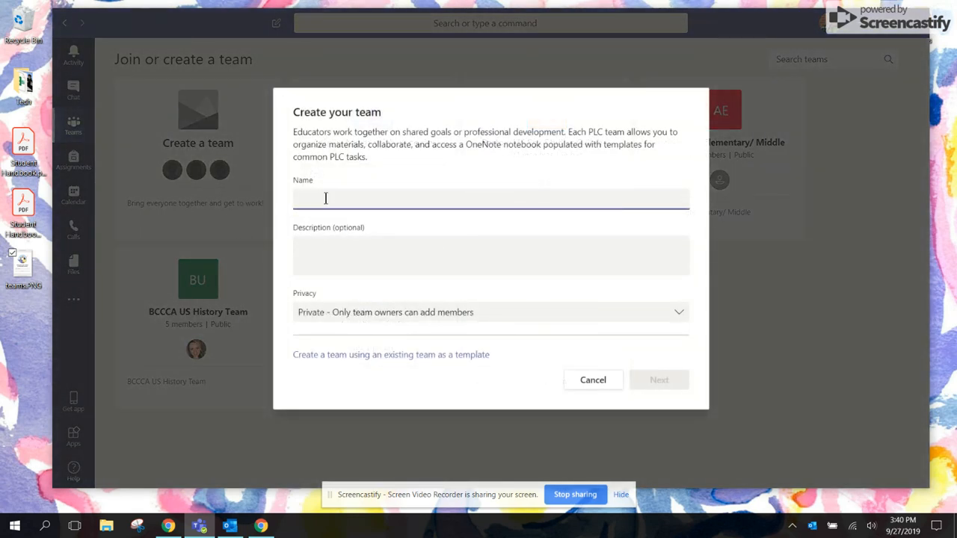
text(Sample Math Team)
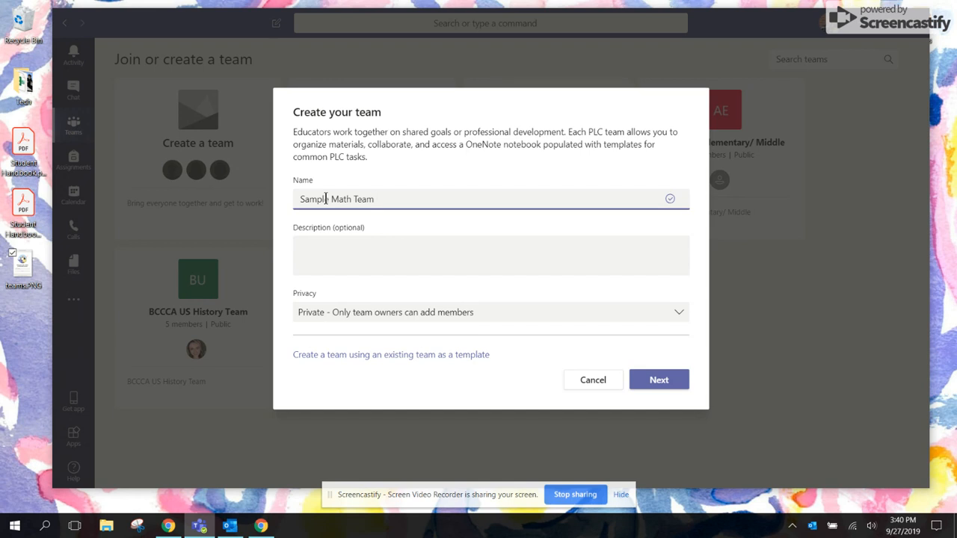
key(Left)
key(Left)
text(WHS)
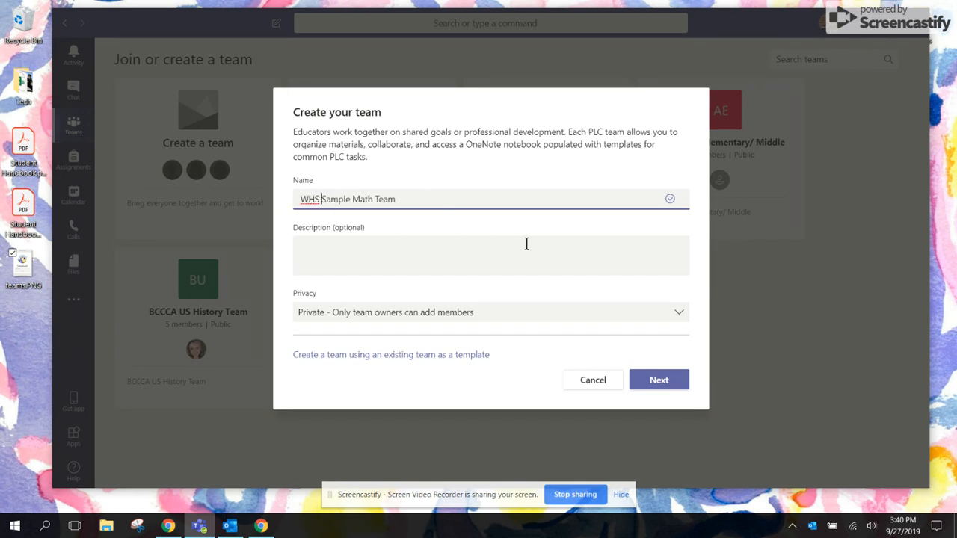
Set the team's privacy to Private - Only team owners can add members, and proceed to adding people.
click(497, 318)
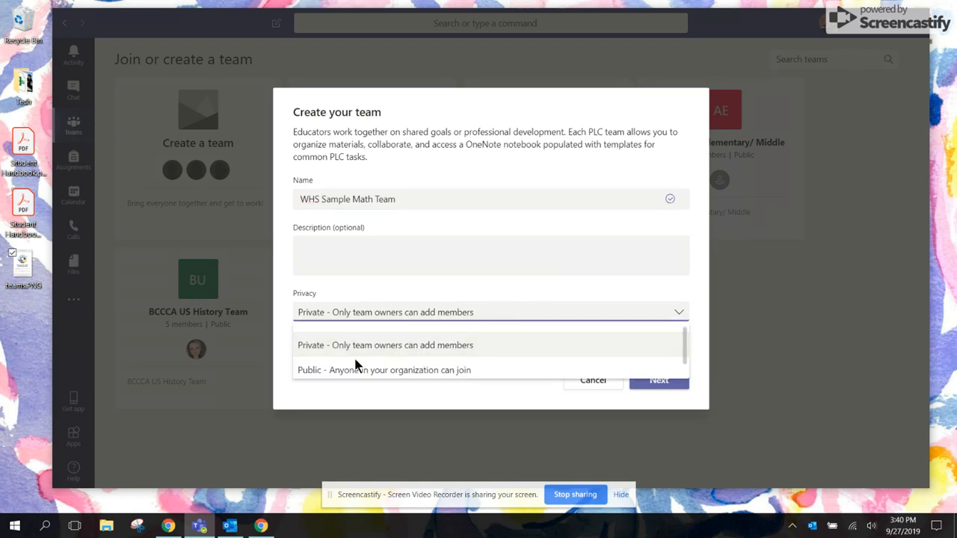
click(319, 346)
click(659, 382)
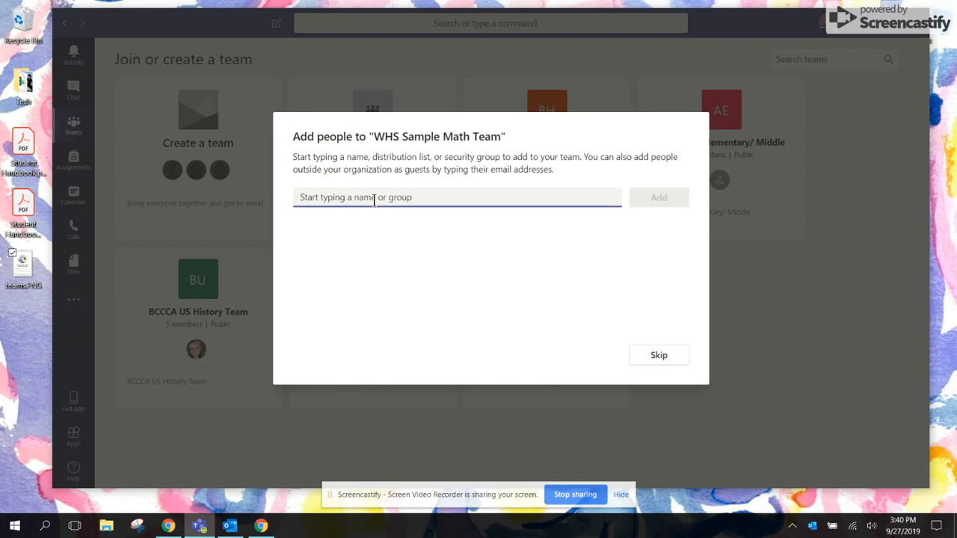
Select two teachers sharing the same first name as team members and remove both from the selection.
text(summ)
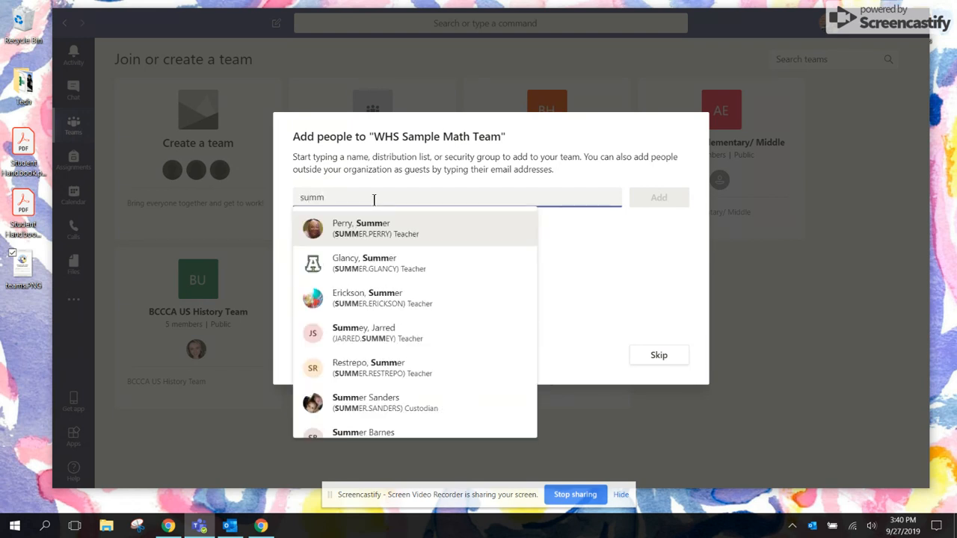
text(er)
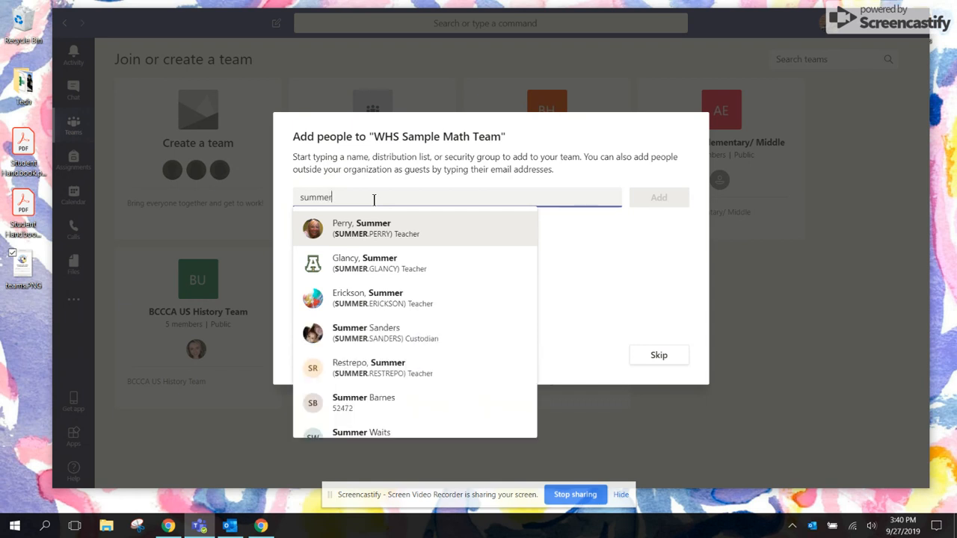
click(329, 238)
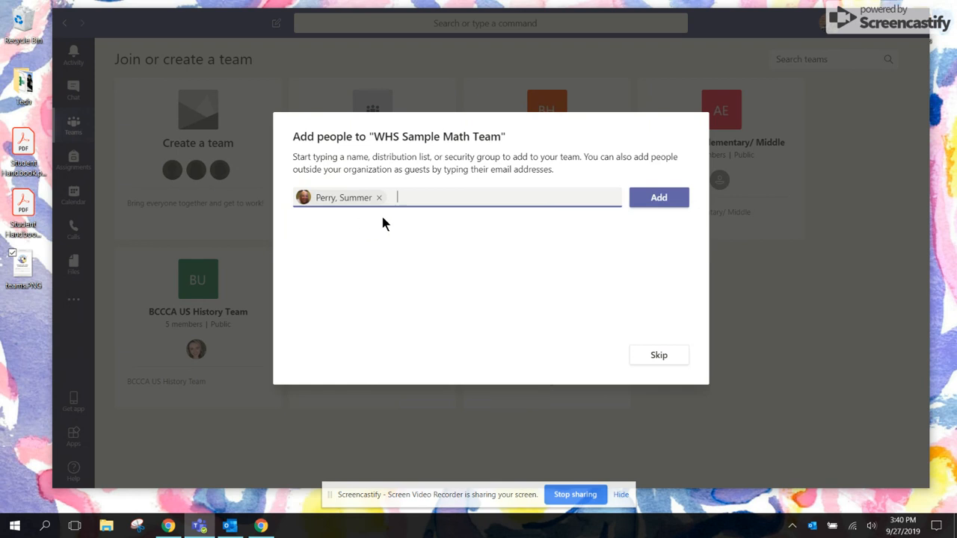
text(summer)
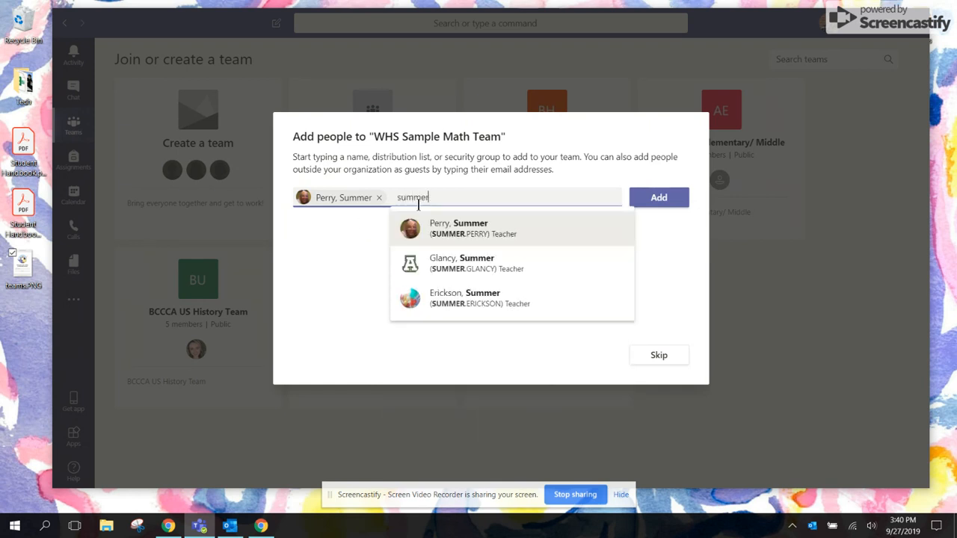
click(465, 258)
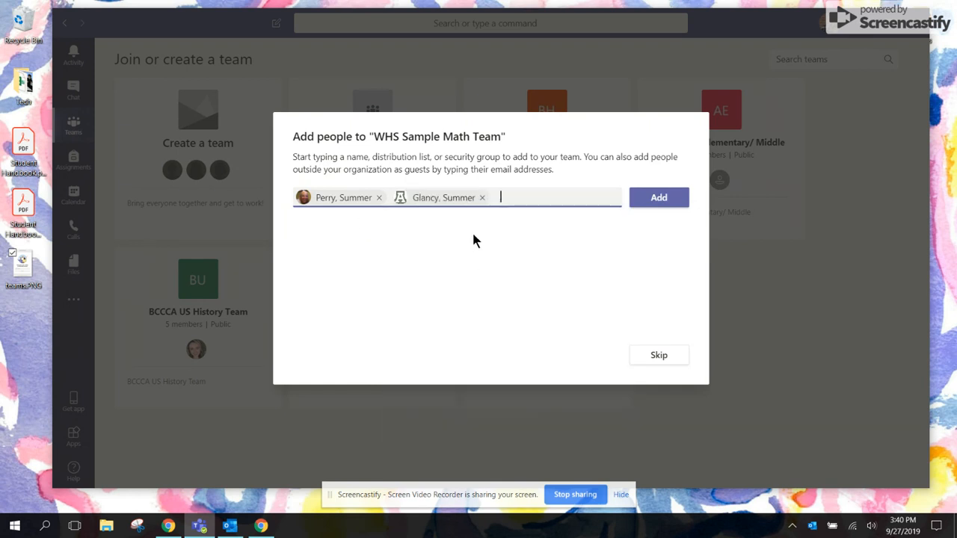
click(482, 198)
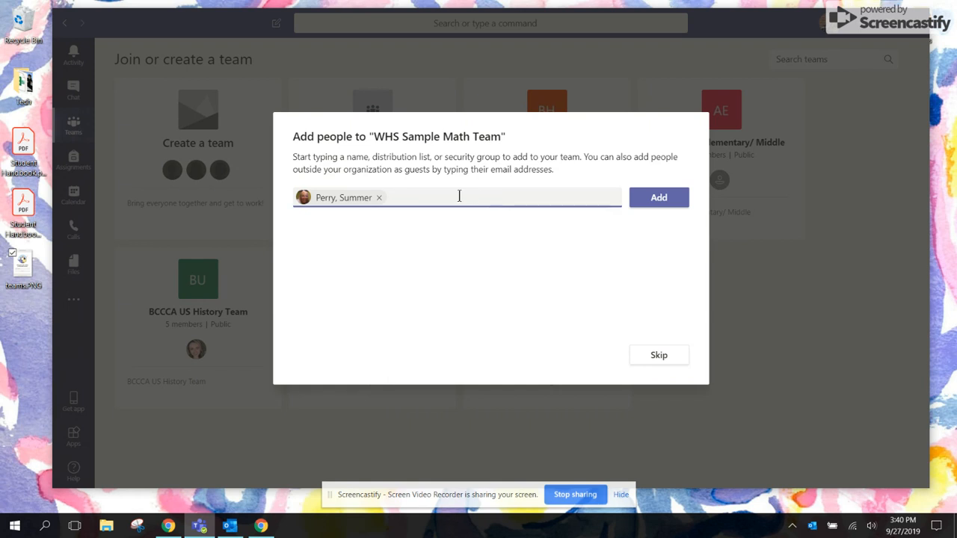
click(378, 198)
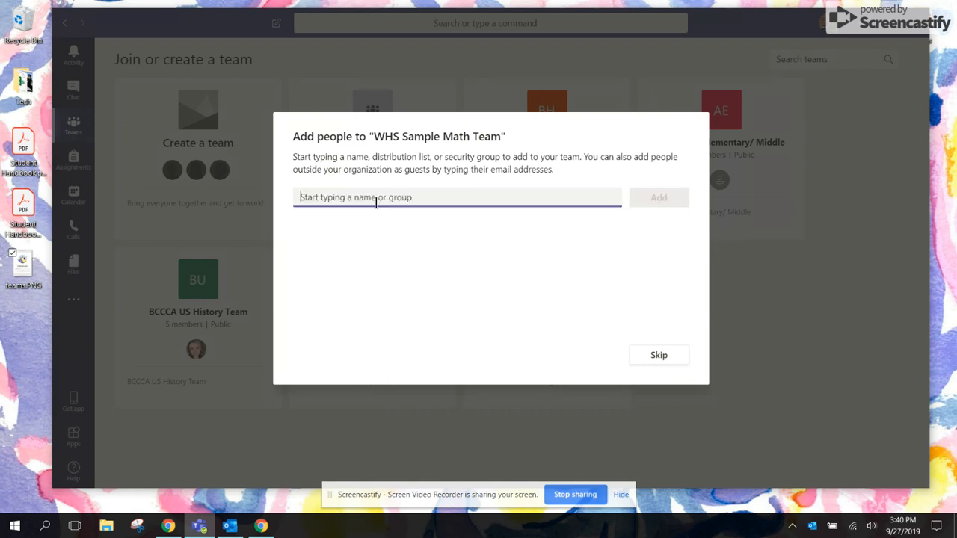
Skip adding people, and look through the new team's Files, PLC Notebook and the apps available as tabs.
click(659, 356)
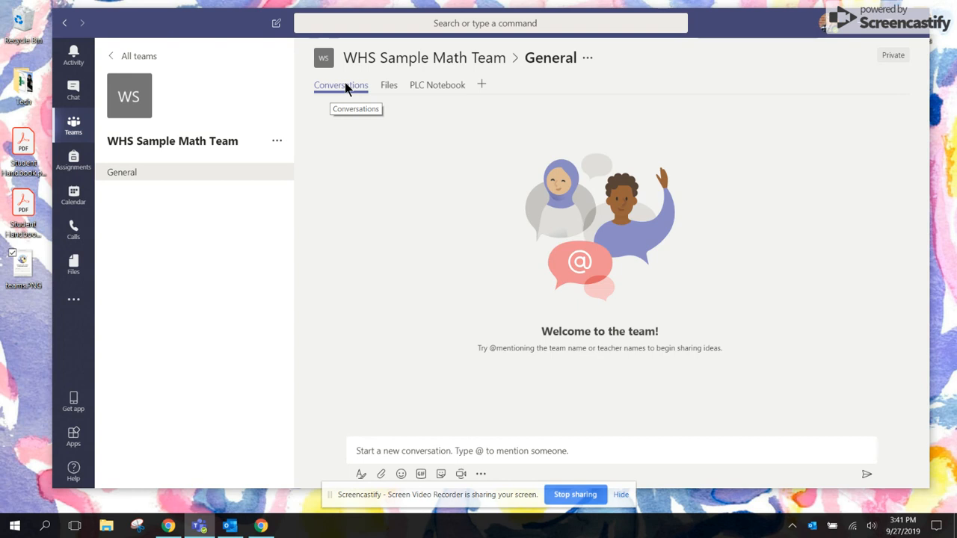
click(388, 85)
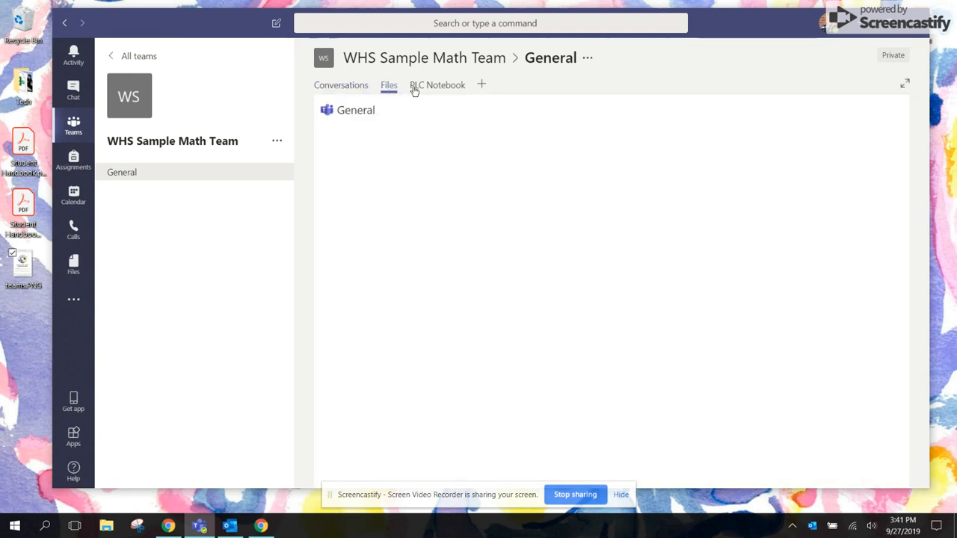
click(449, 88)
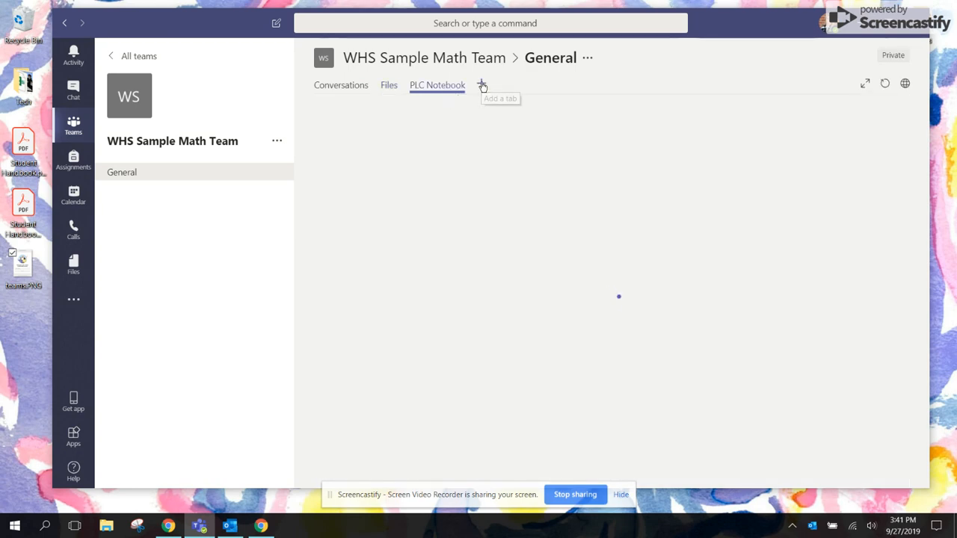
click(482, 86)
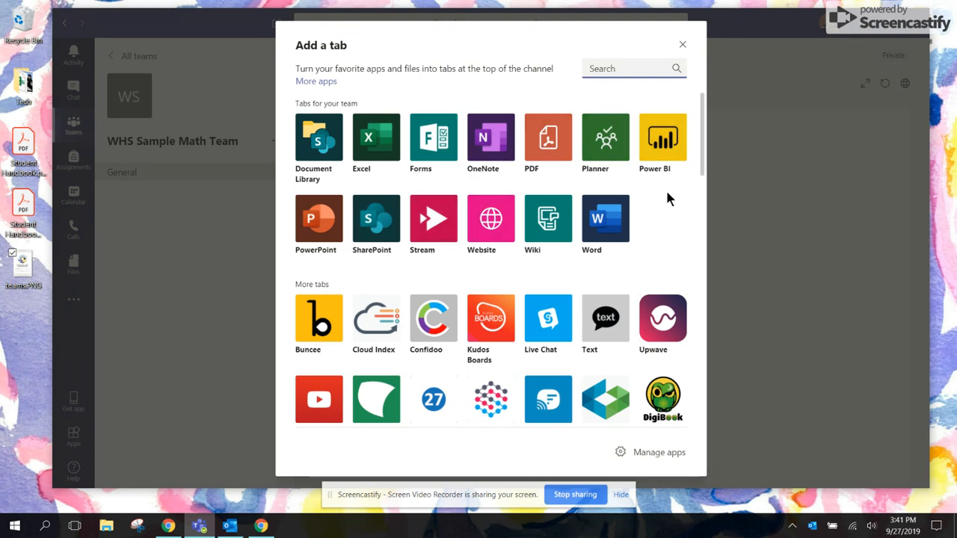
click(683, 45)
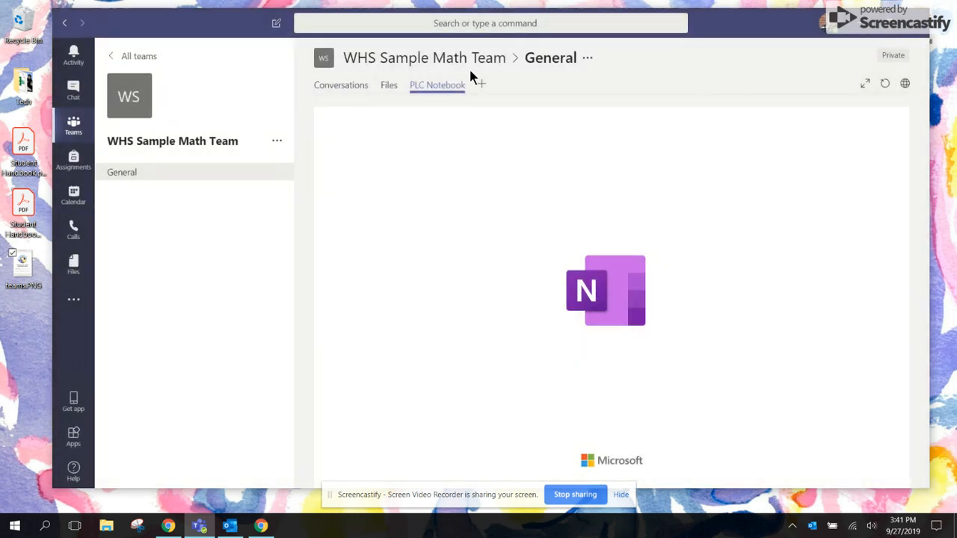
Post the message "hi team!" in the General channel's conversations.
click(342, 91)
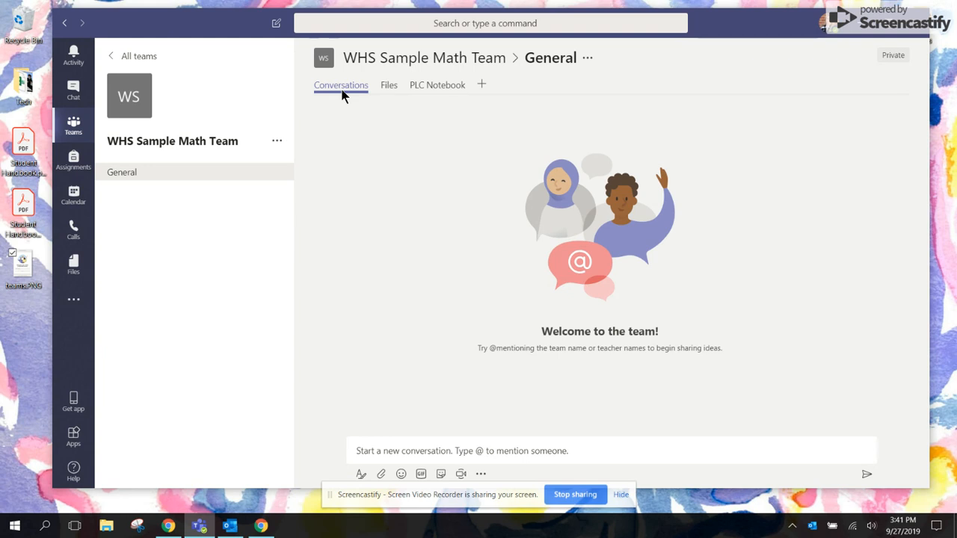
click(402, 454)
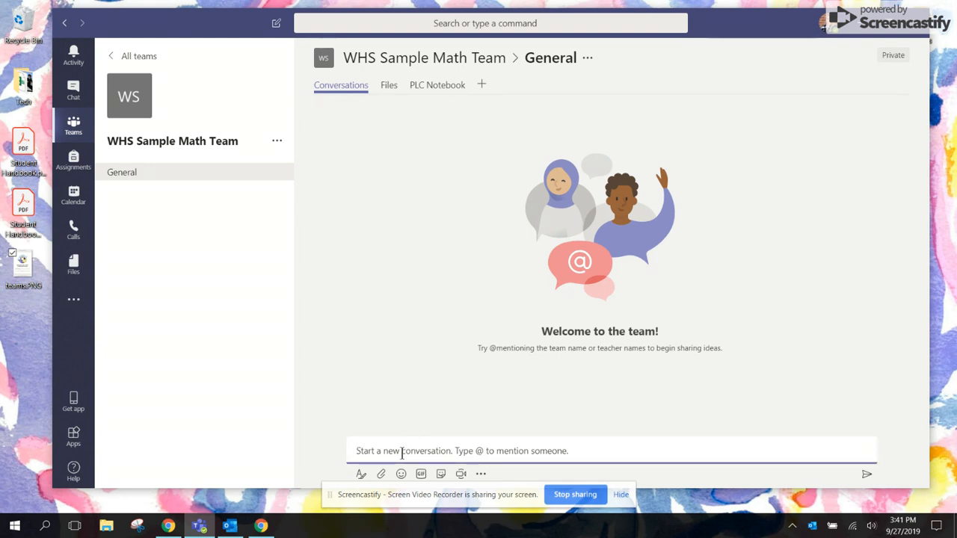
text(hi team!)
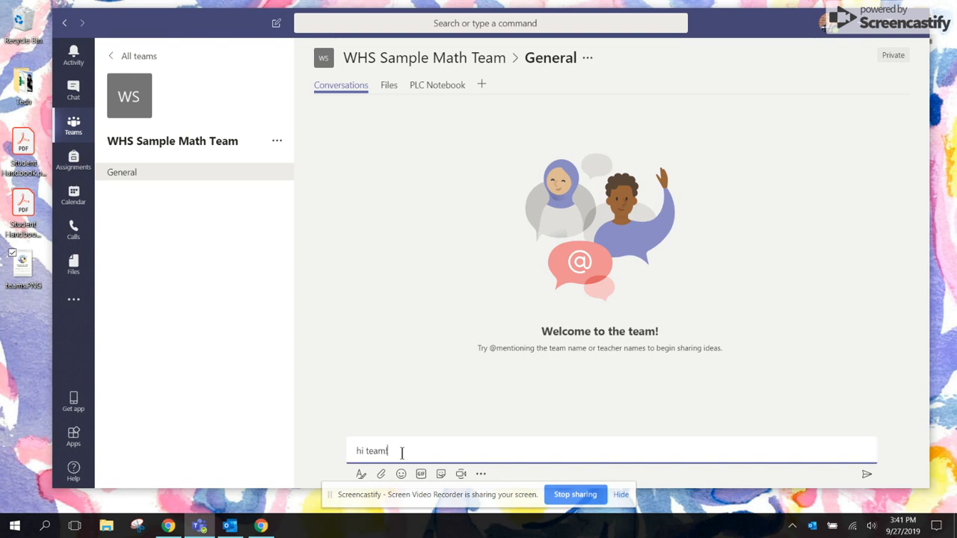
key(Return)
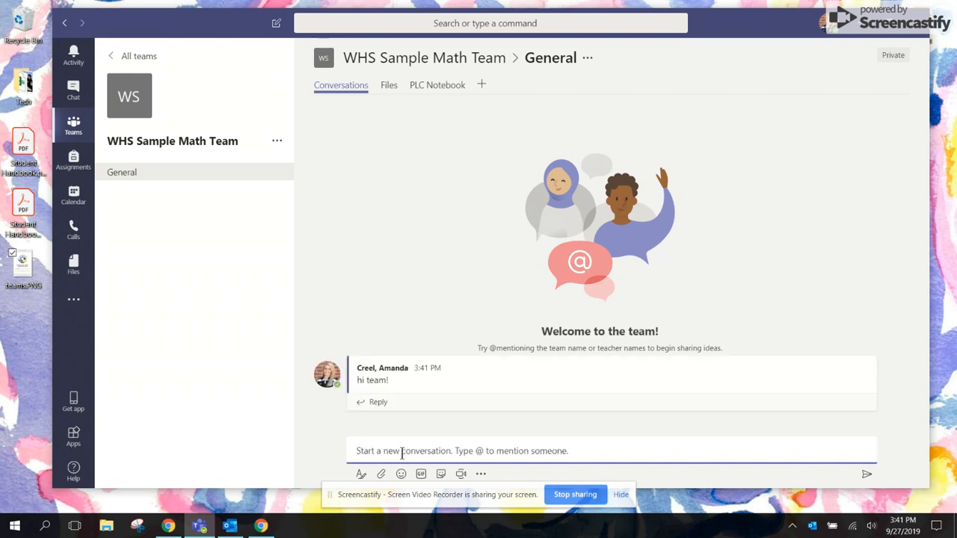
Start an instant video meeting in the General channel without a subject and turn the camera off.
click(461, 475)
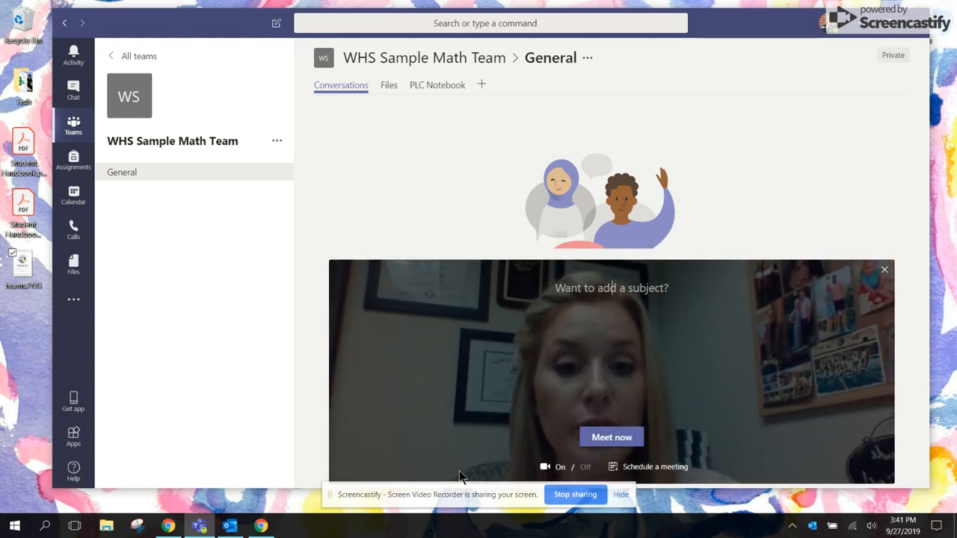
click(624, 440)
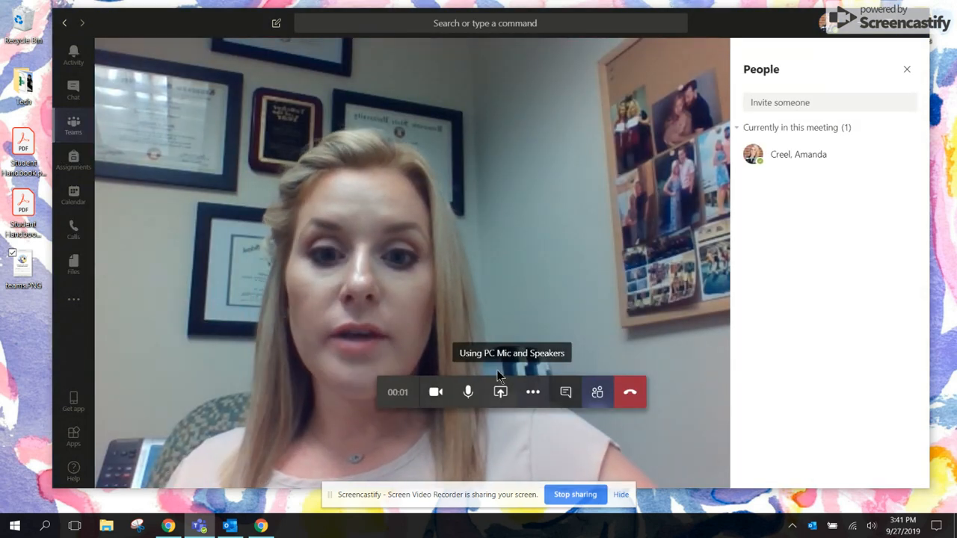
click(434, 396)
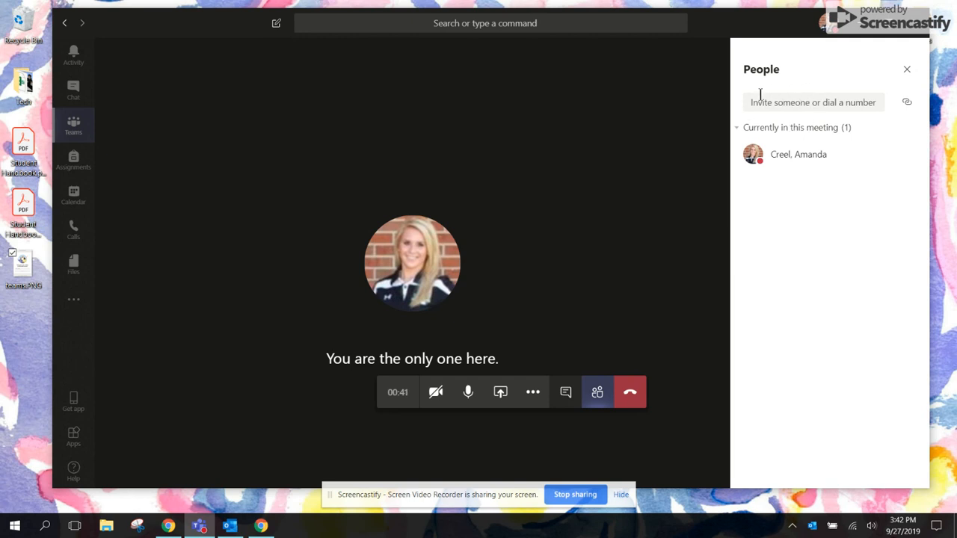
Invite two colleagues to the meeting by searching for their first names and choosing the top match each time.
click(787, 102)
text(jason)
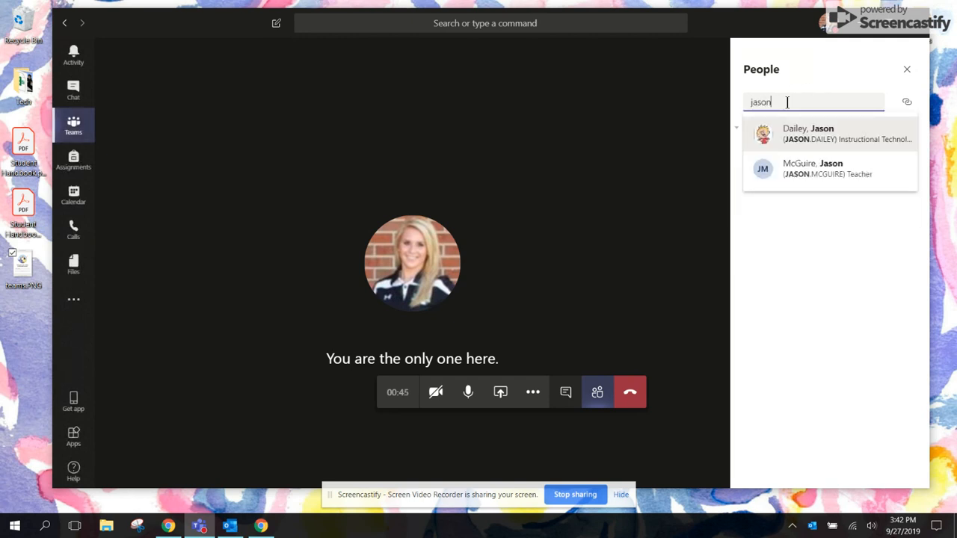
click(791, 133)
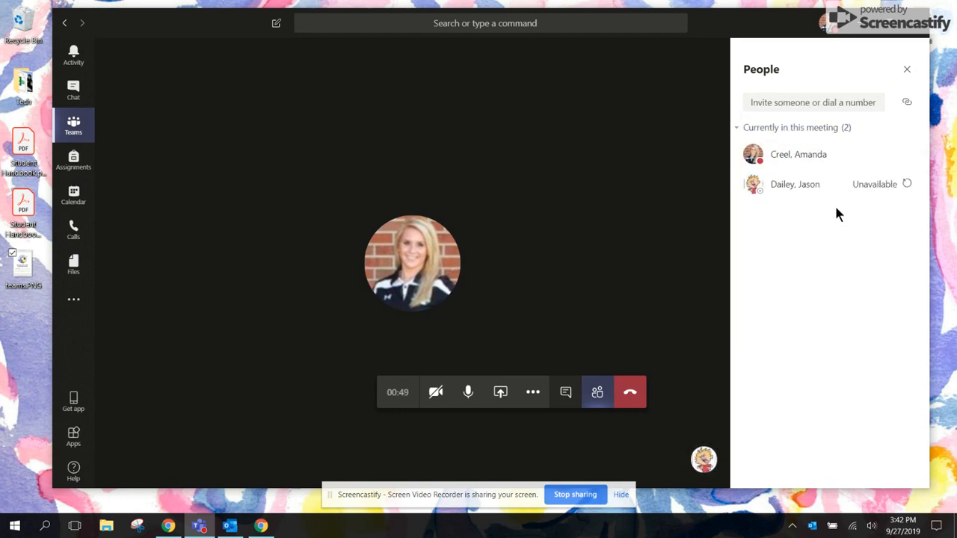
click(755, 105)
text(sara)
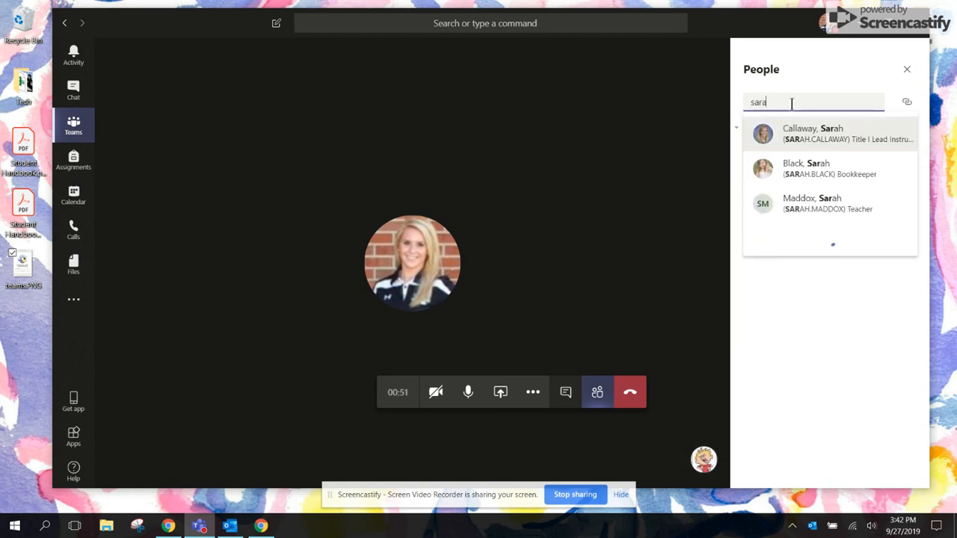
click(827, 132)
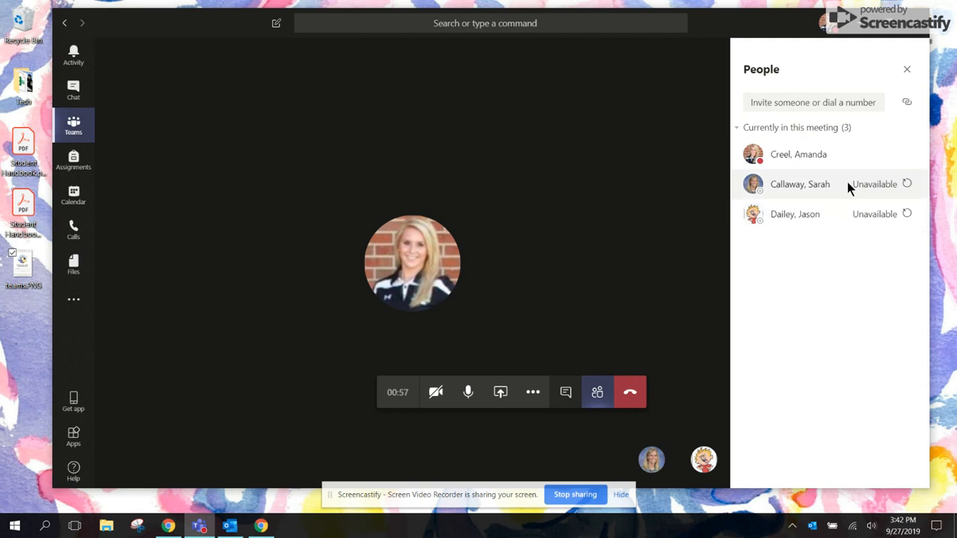
Leave the meeting and return to the overview of all teams.
click(633, 393)
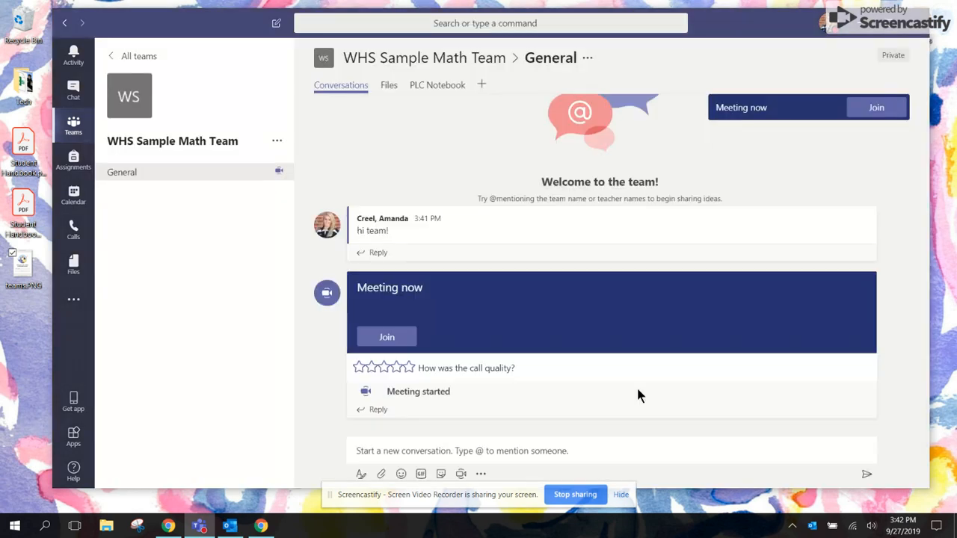
click(141, 59)
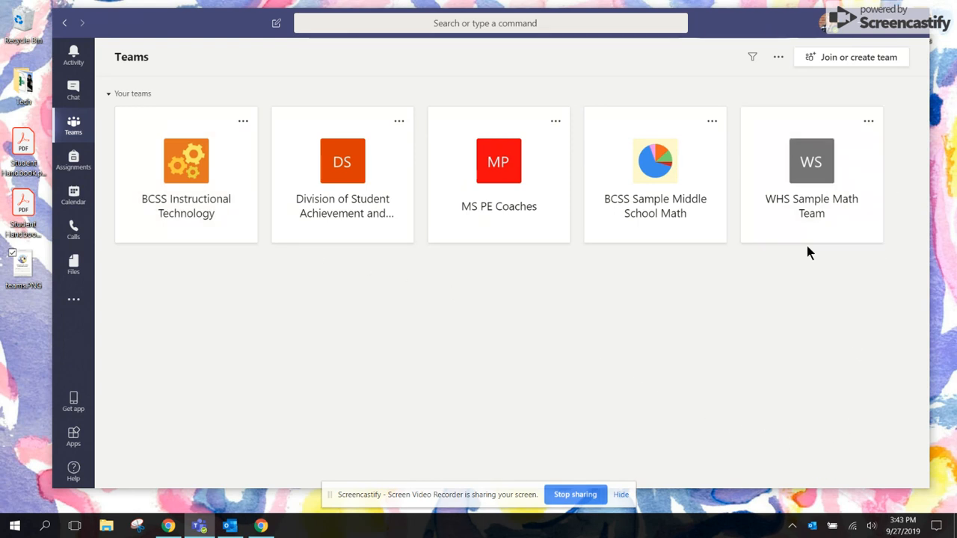
Delete the WHS Sample Math Team, acknowledging that everything in it will be deleted.
click(870, 123)
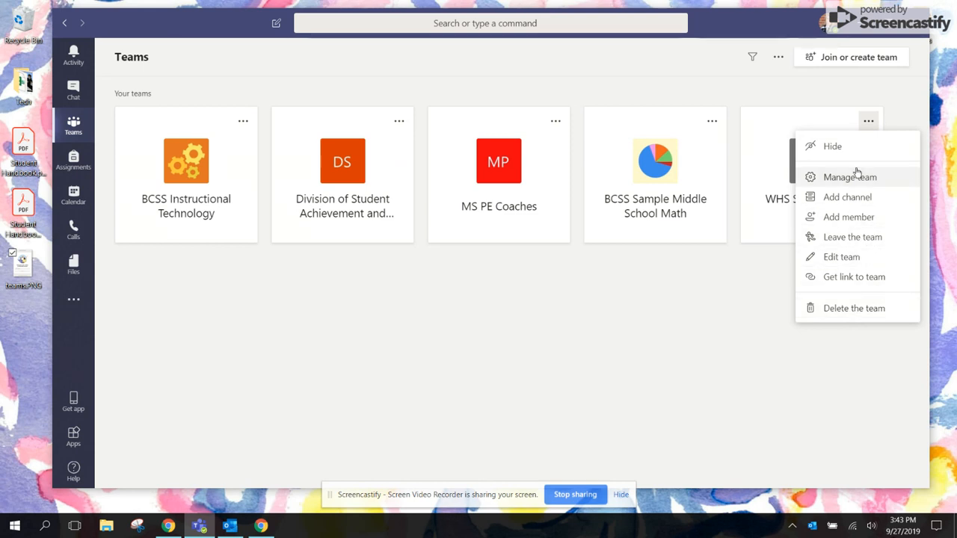
click(843, 313)
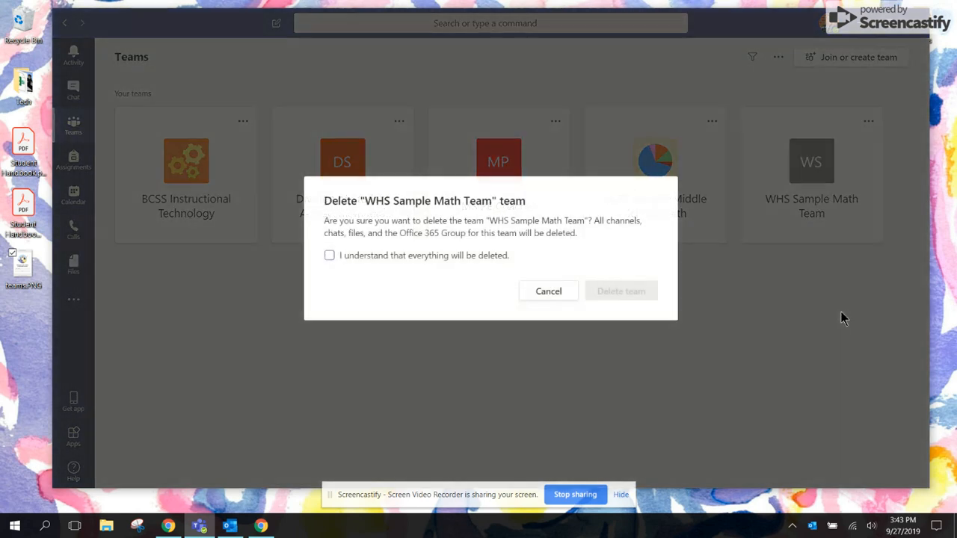
click(329, 256)
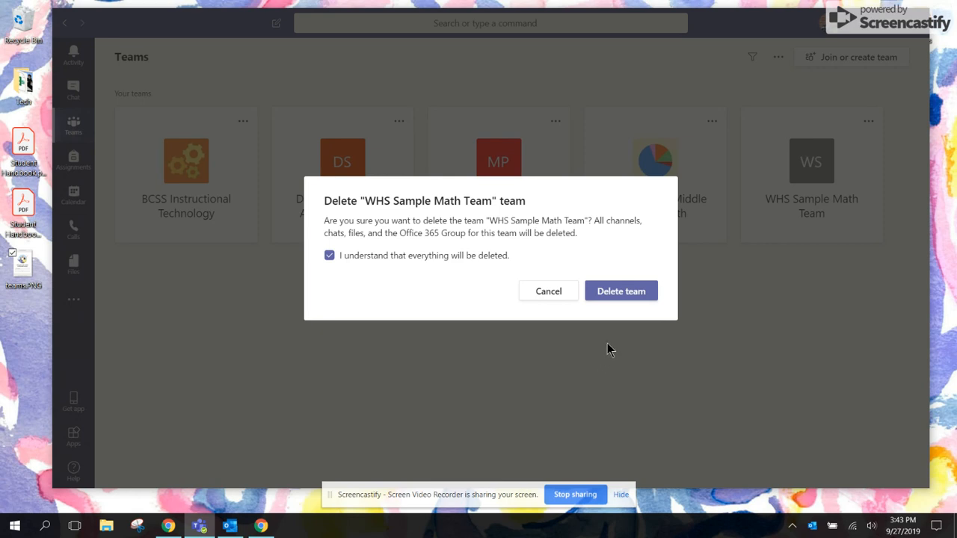
click(621, 294)
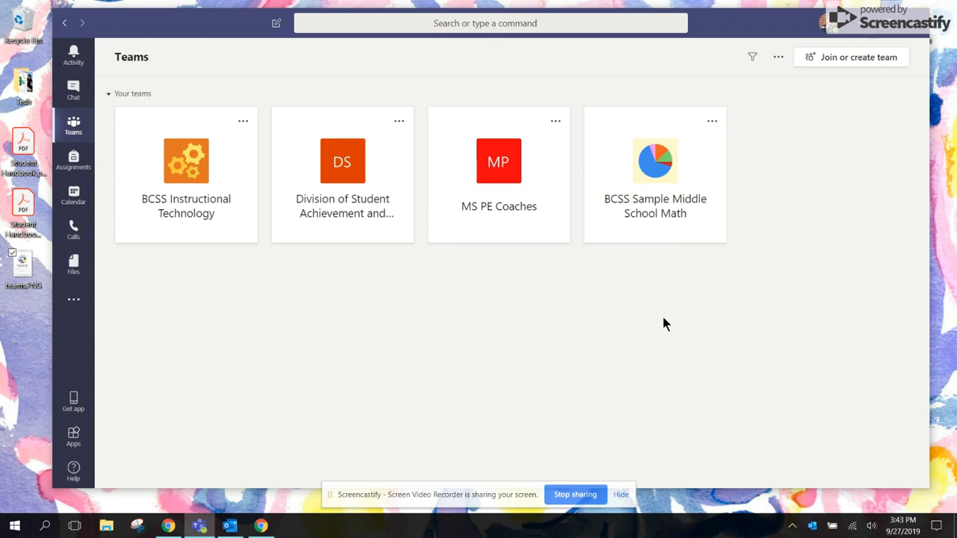
Look through the 6th, 7th and 8th Grade channels of the BCSS Sample Middle School Math team and return to all teams.
click(659, 166)
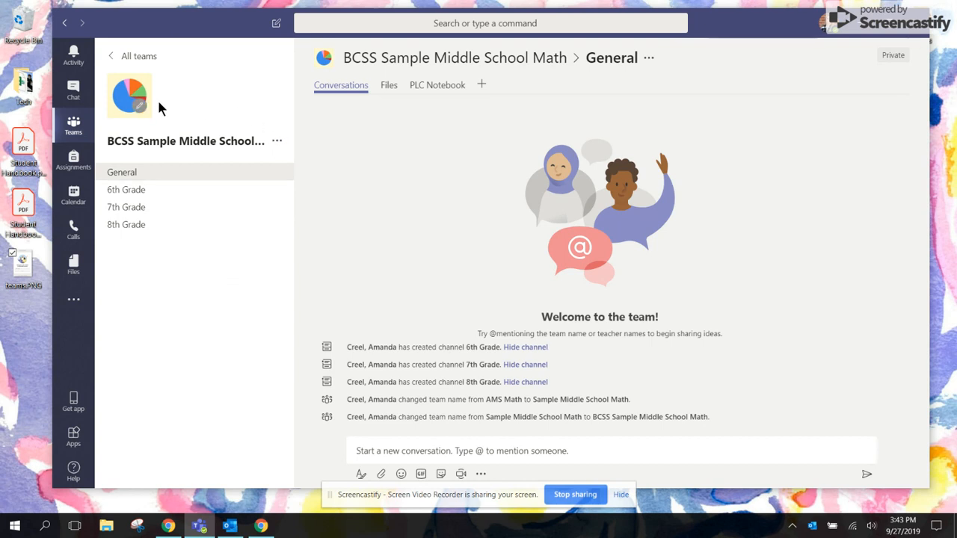
click(132, 193)
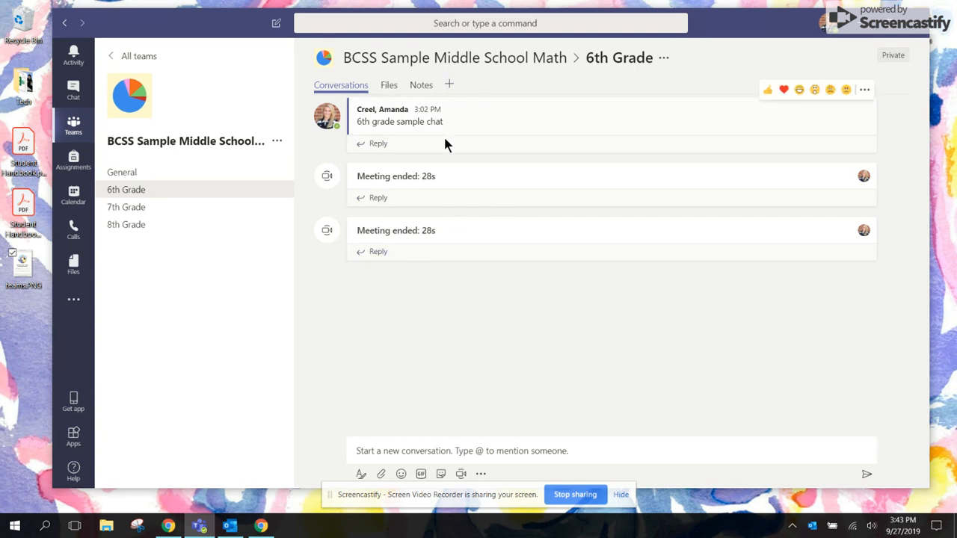
click(131, 209)
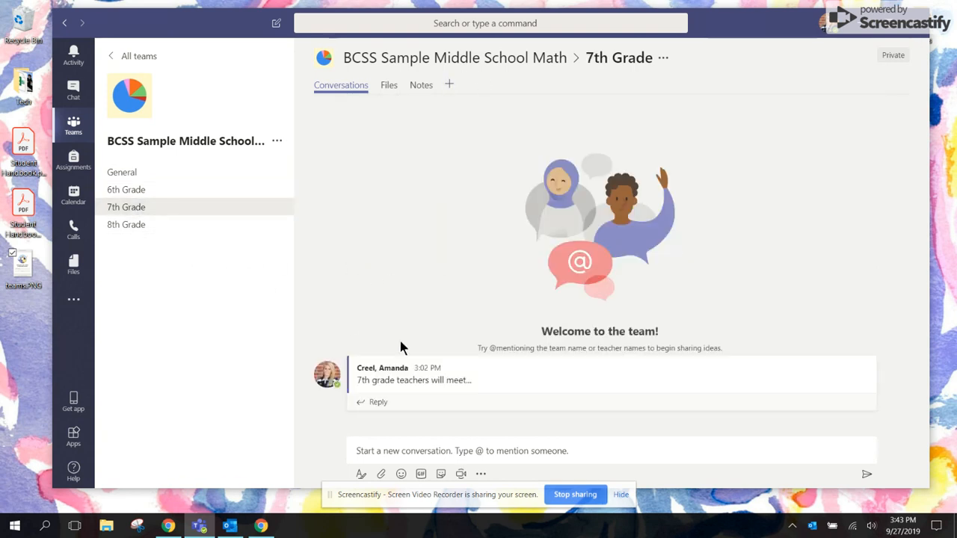
click(136, 226)
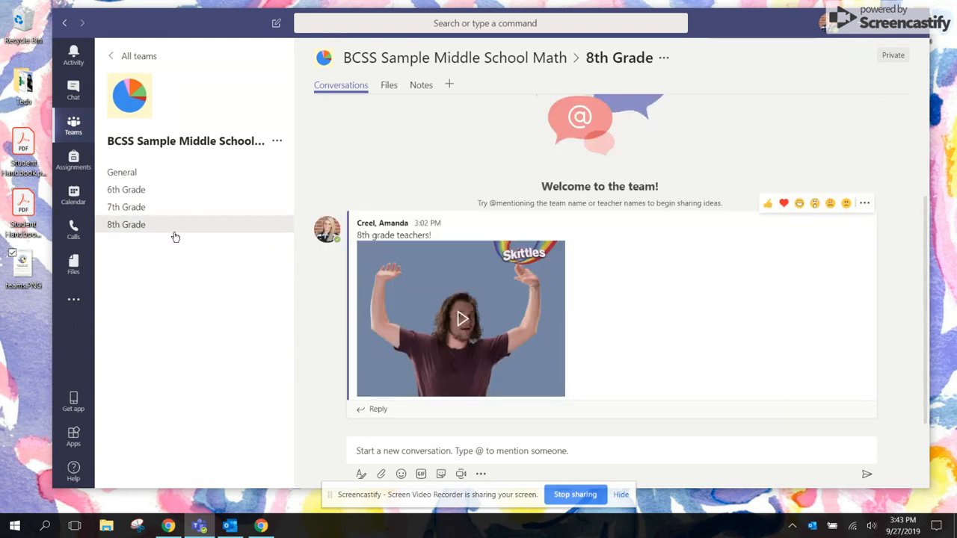
click(128, 210)
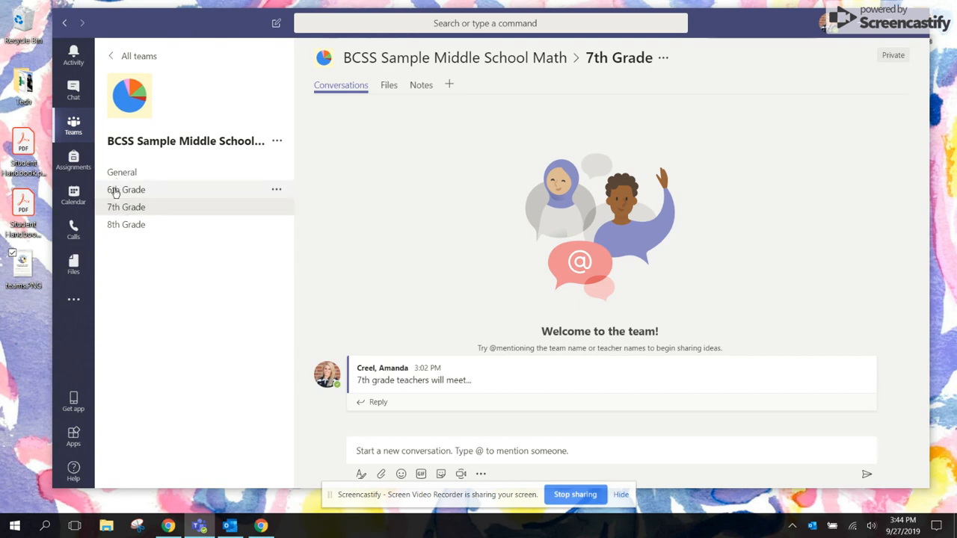
click(114, 193)
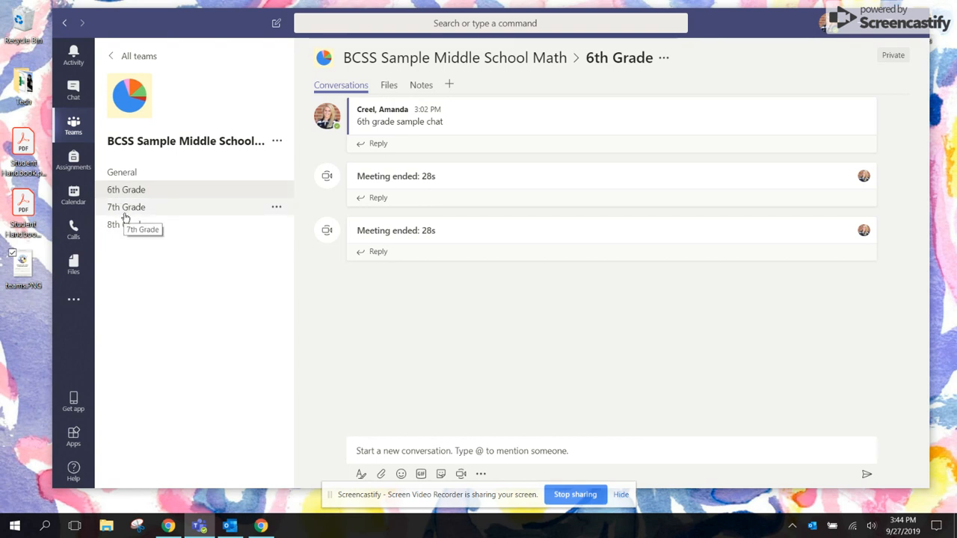
click(126, 218)
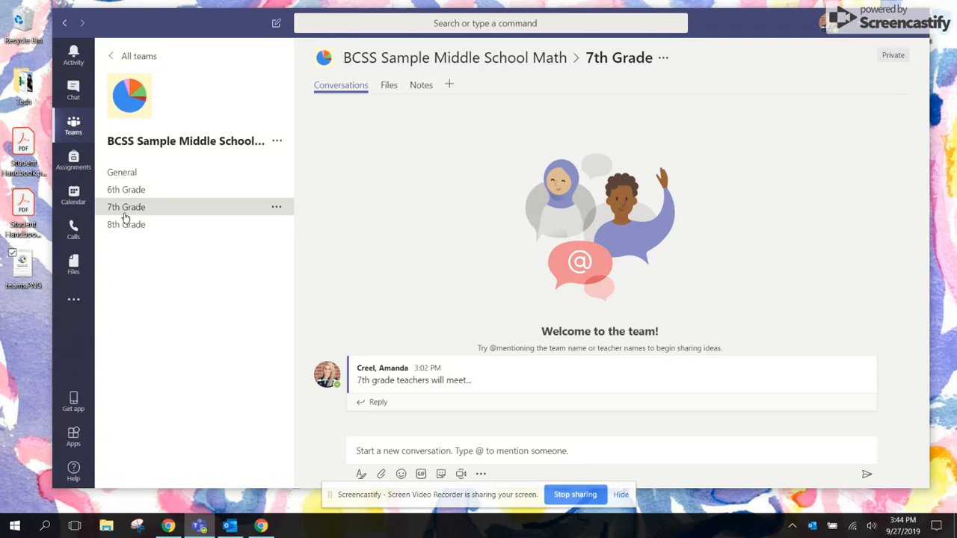
click(143, 59)
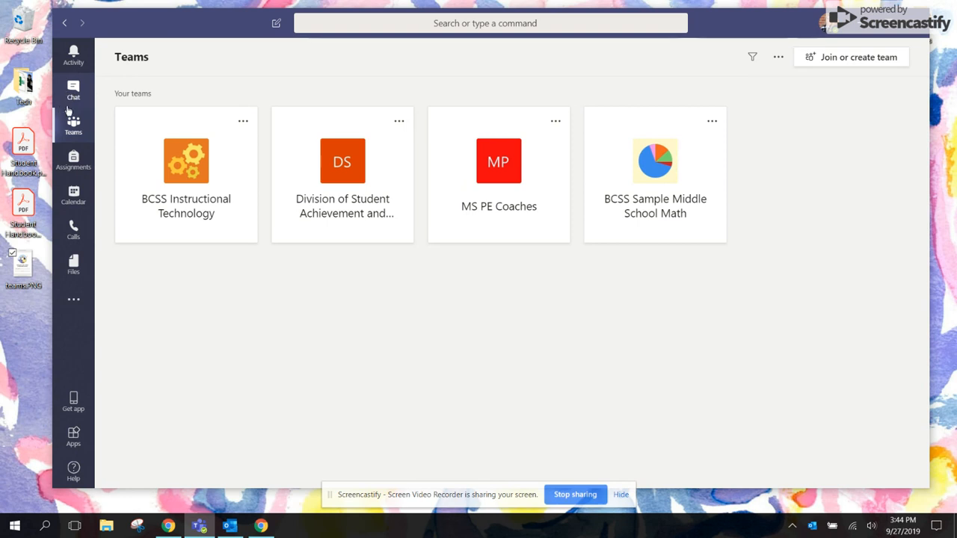
Start a new private chat addressed to a colleague, searching by first name and choosing the top match.
click(74, 89)
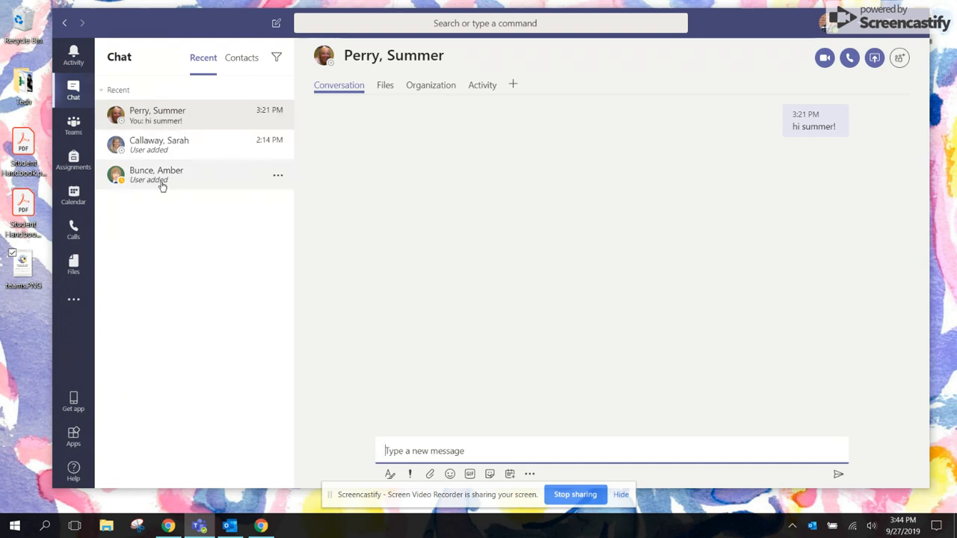
click(276, 24)
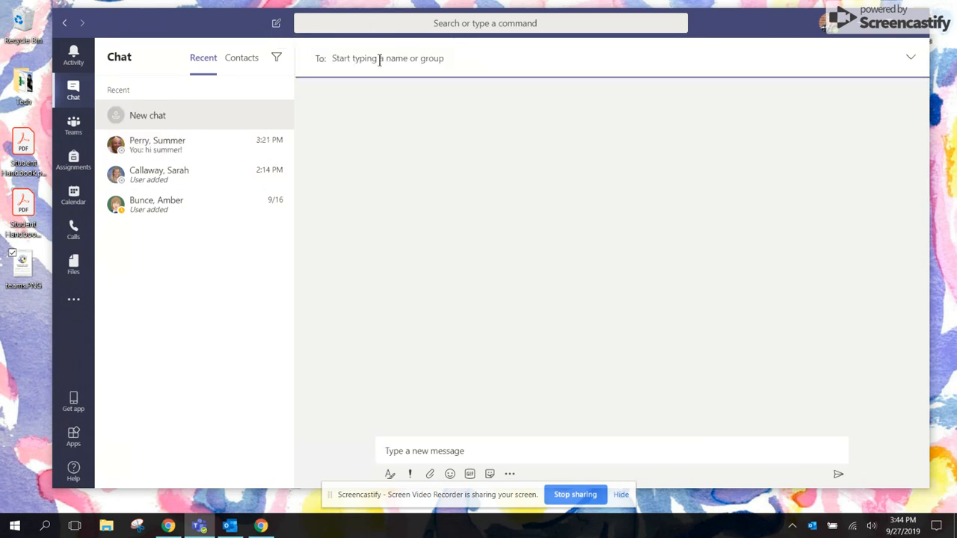
text(jason)
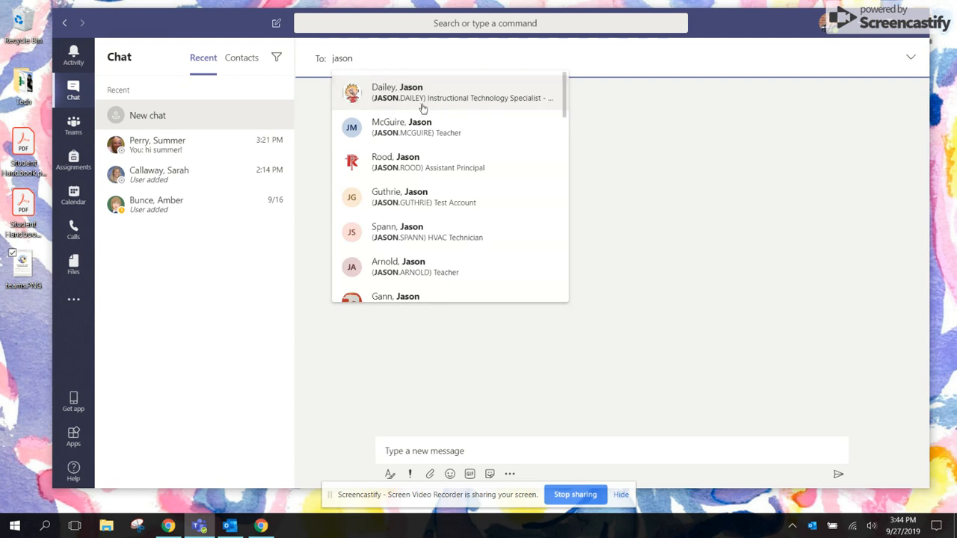
click(432, 103)
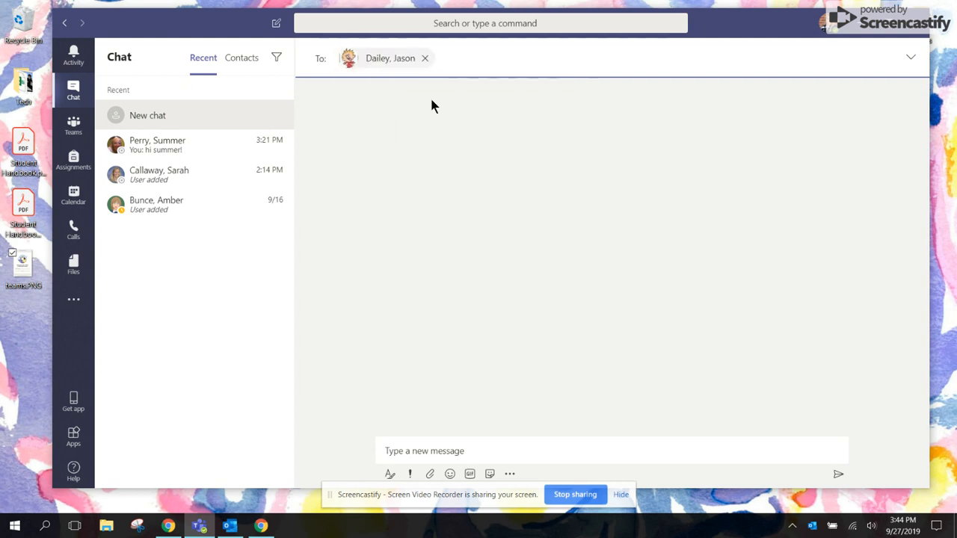
click(911, 58)
click(905, 95)
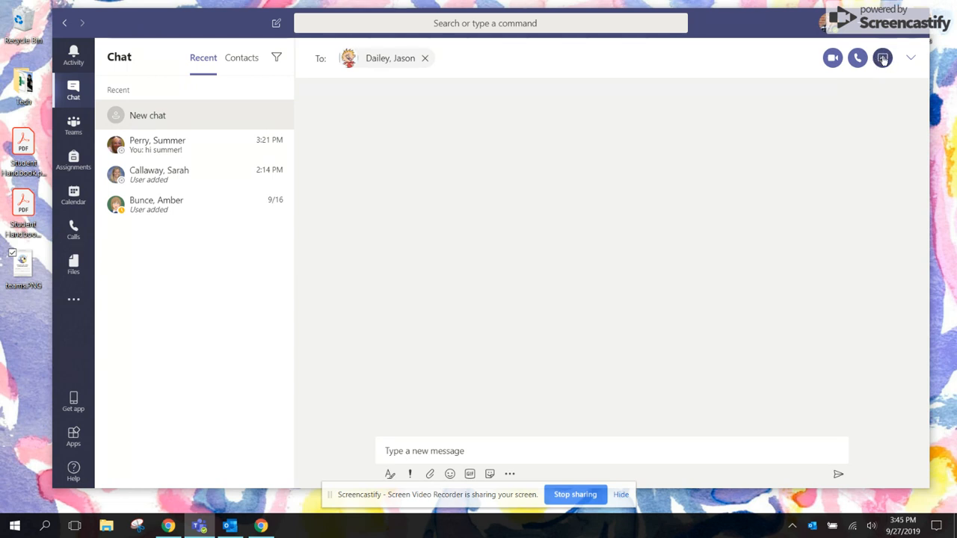
Send the message "hi!" to the colleague in the new chat.
click(434, 448)
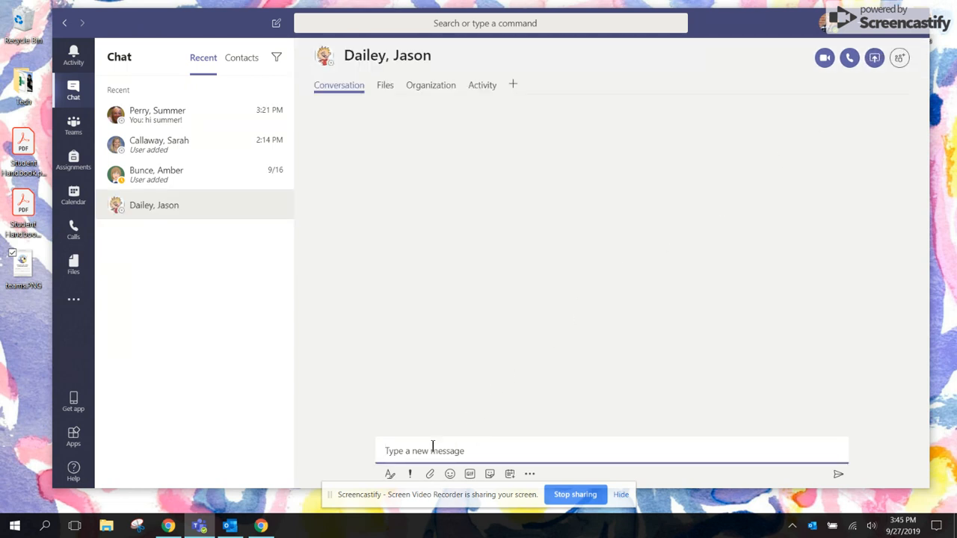
text(hi!)
key(Return)
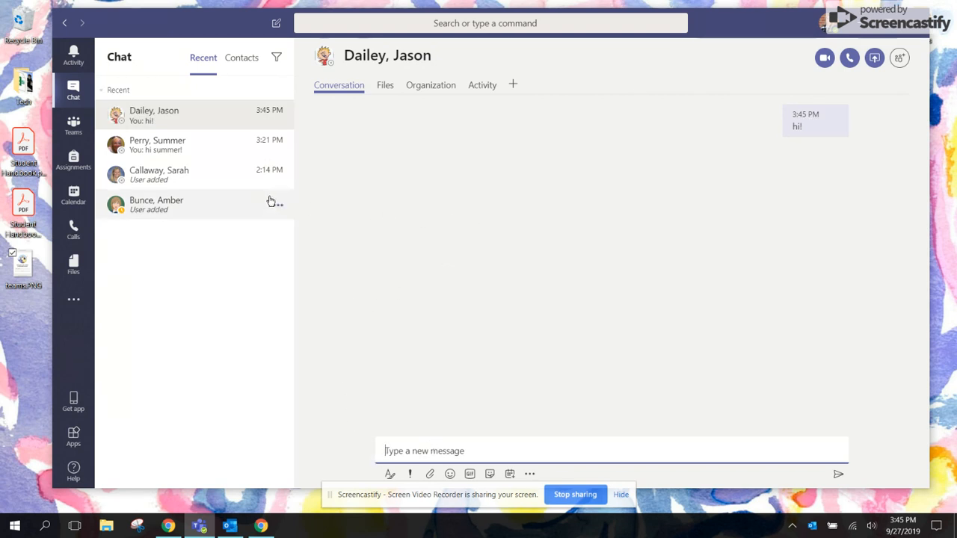
Prepare a call by searching for a colleague's first name and choosing the Secondary Instructional Support match as recipient.
click(72, 238)
click(146, 268)
text(heather)
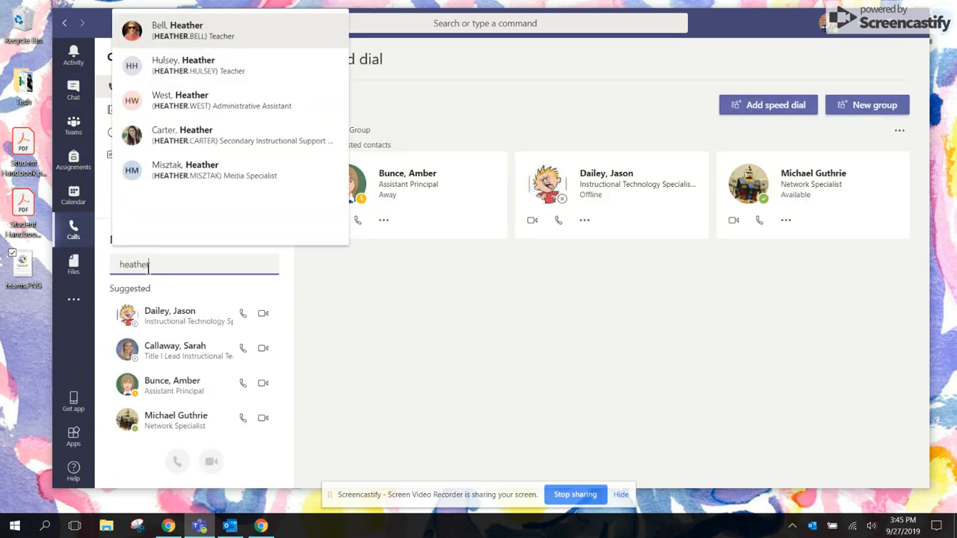
click(196, 142)
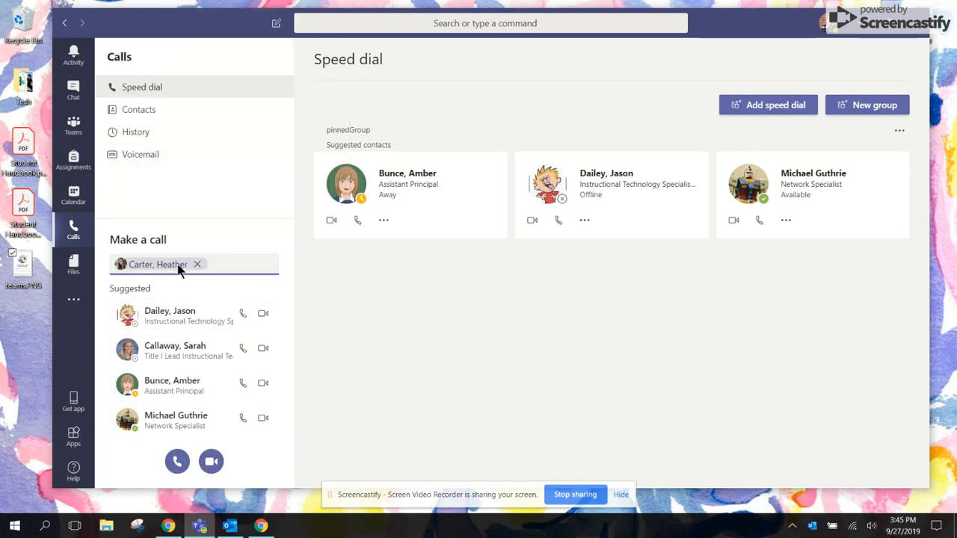
Show the following work week, September 30 to October 4, 2019, in the calendar.
click(73, 196)
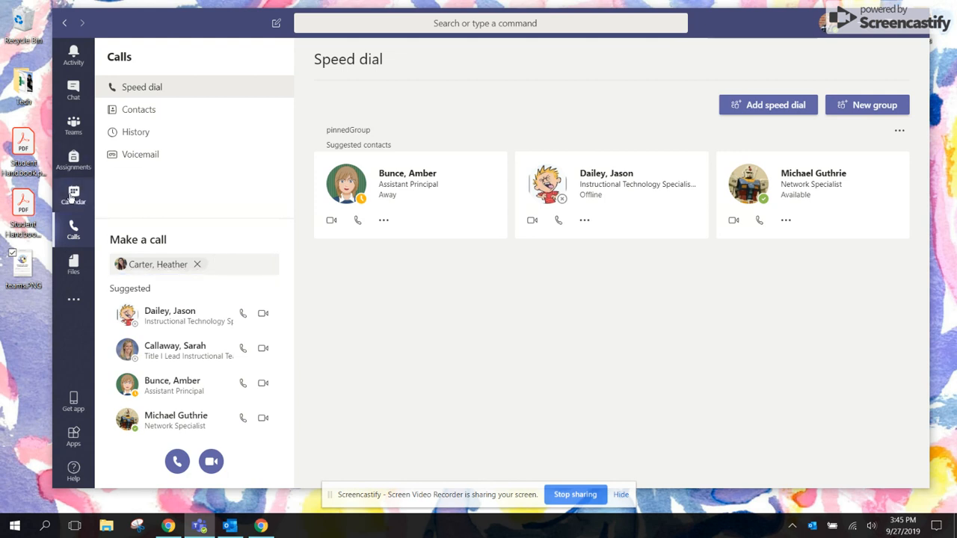
click(178, 89)
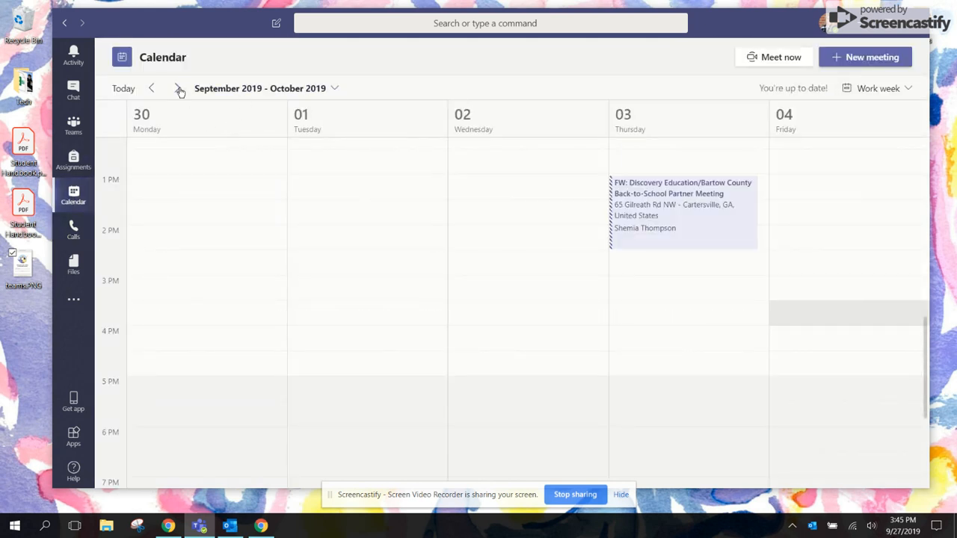